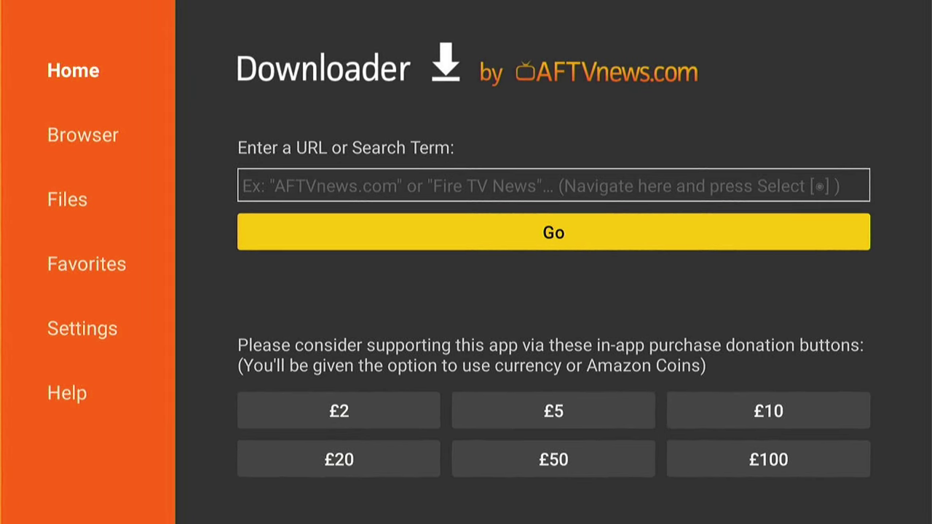
- Open the Downloader URL field's keyboard and enter the digits 704
key(Up)
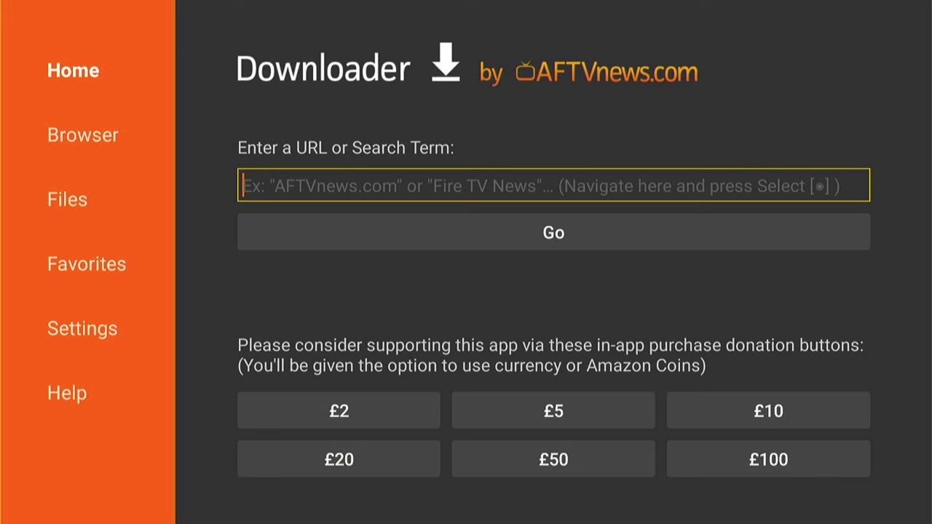
key(Return)
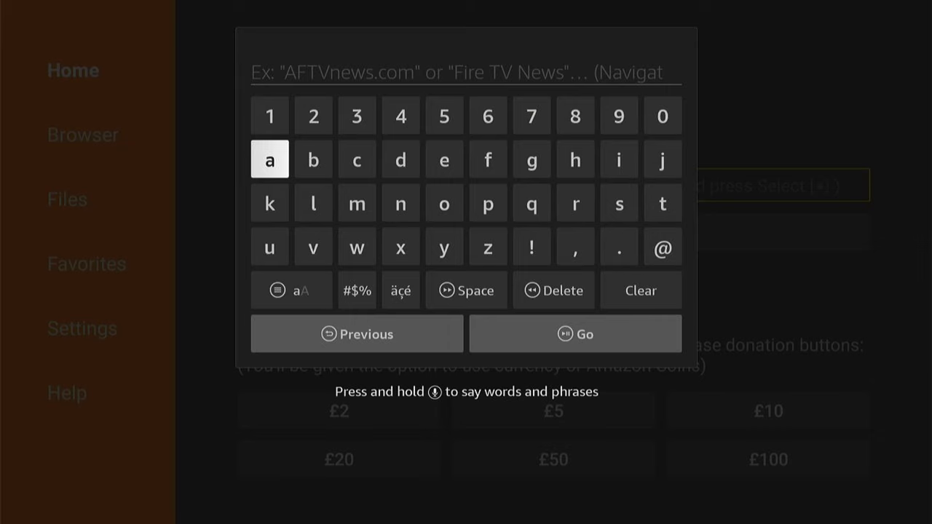
key(Up)
key(Right)
key(Right)
key(Right)
key(Right)
key(Right)
key(Right)
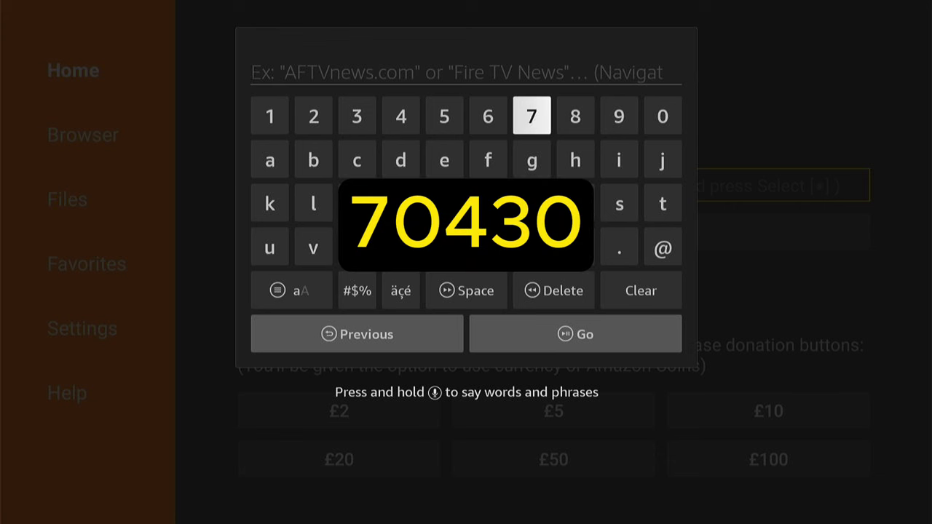
key(Return)
key(Right)
key(Right)
key(Right)
key(Return)
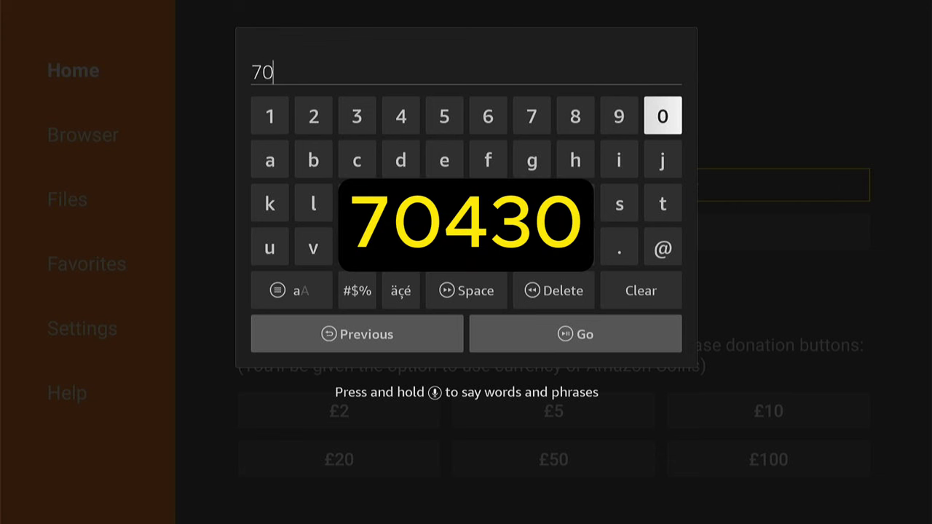
key(Right)
key(Right)
key(Right)
key(Right)
key(Return)
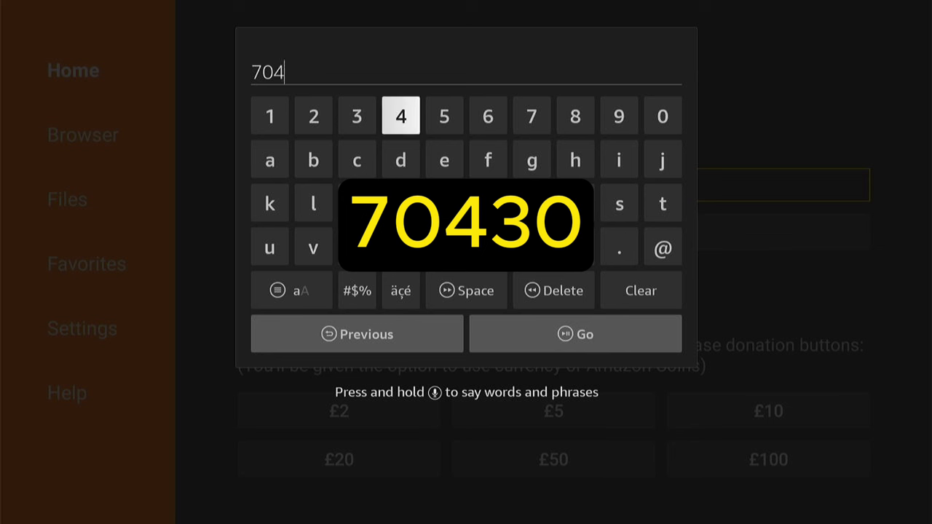
- Finish the code as 70430 and submit it to fetch the Peacock file
key(Left)
key(Return)
key(Left)
key(Left)
key(Left)
key(Return)
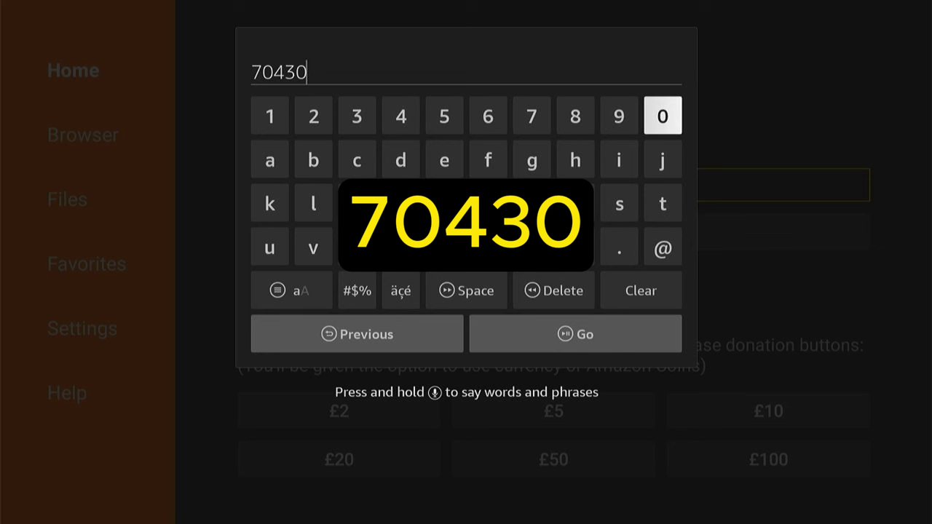
key(Down)
key(Down)
key(Down)
key(Down)
key(Down)
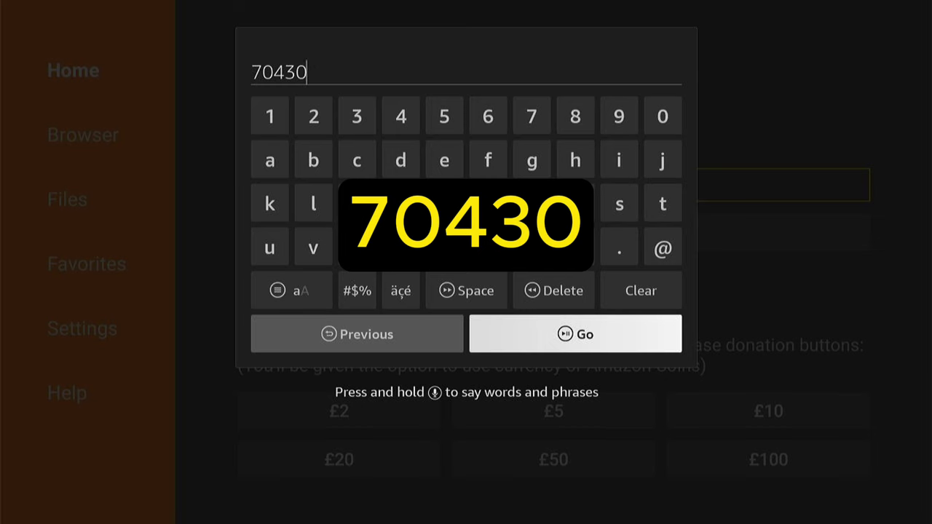
key(Return)
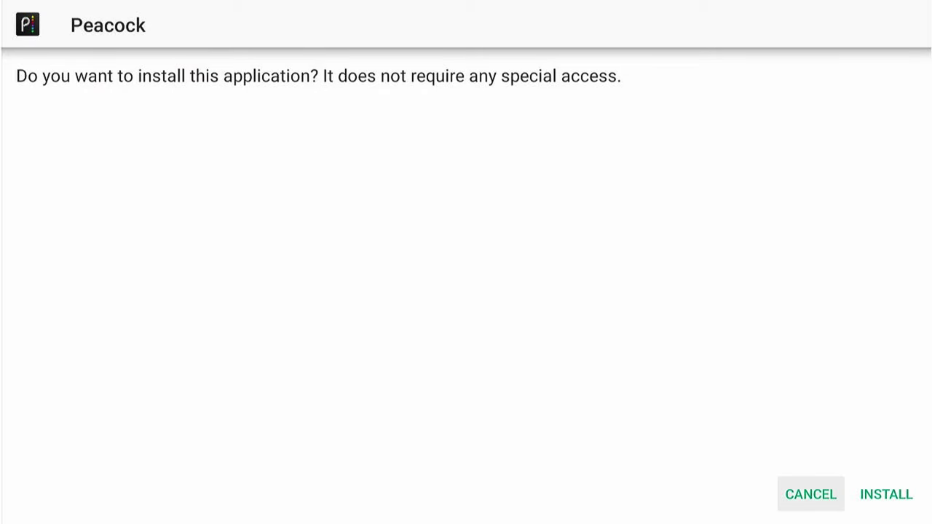
- Install the downloaded Peacock APK, then close the installer back to Downloader
key(Right)
key(Return)
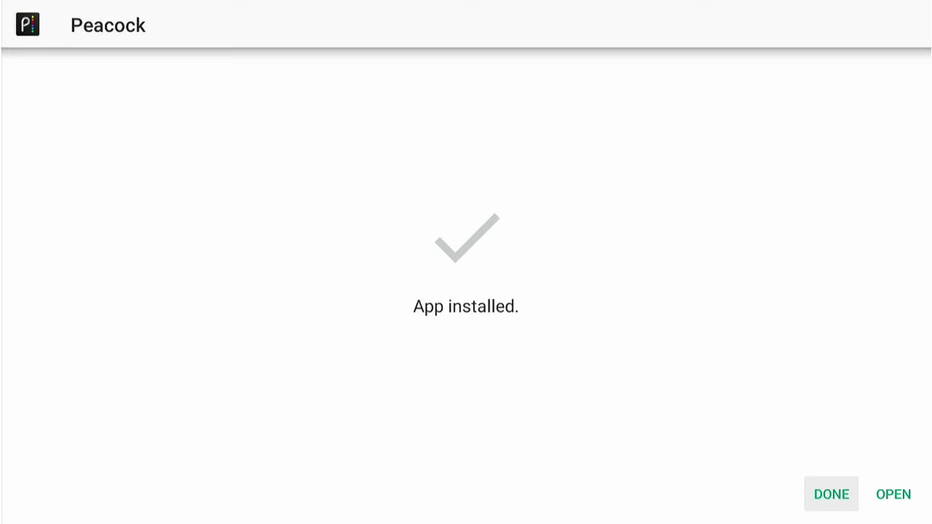
key(Return)
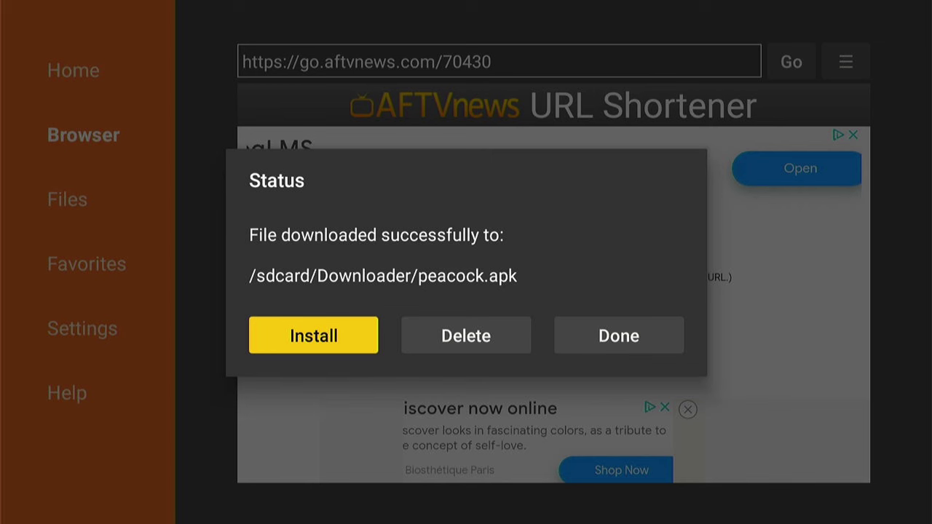
- Delete peacock.apk from /sdcard/Downloader, then go to the Fire TV Home screen
key(Right)
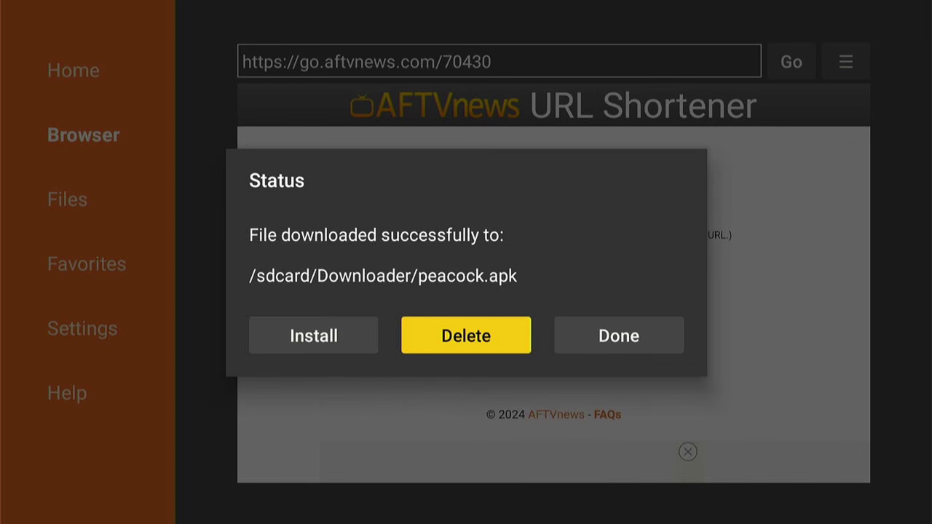
key(Return)
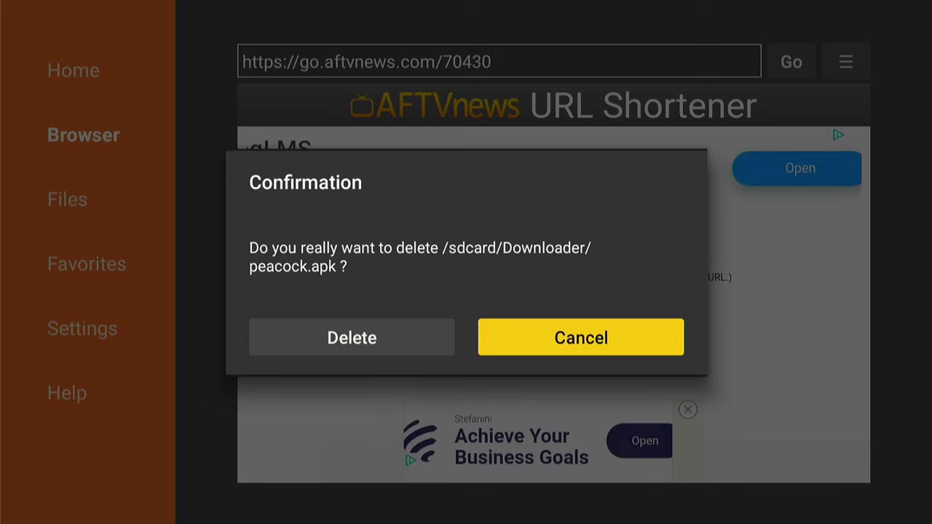
key(Left)
key(Return)
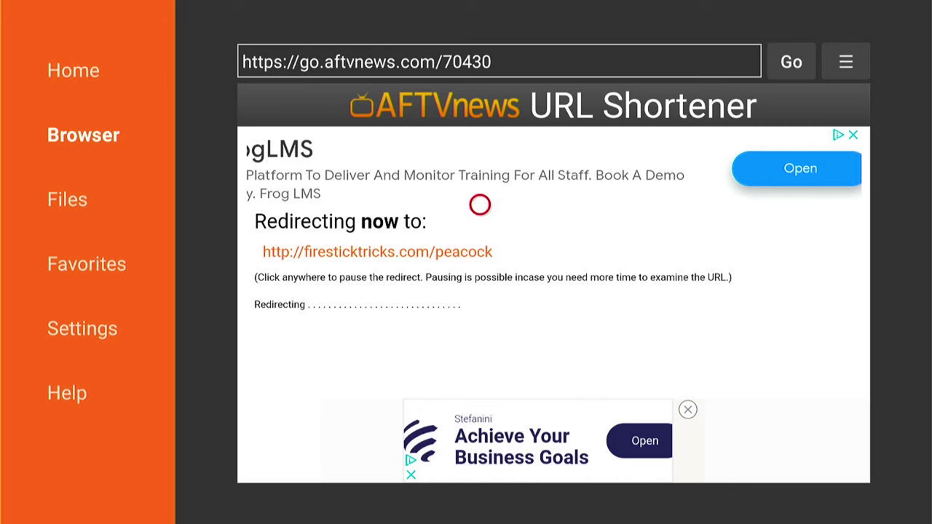
key(Home)
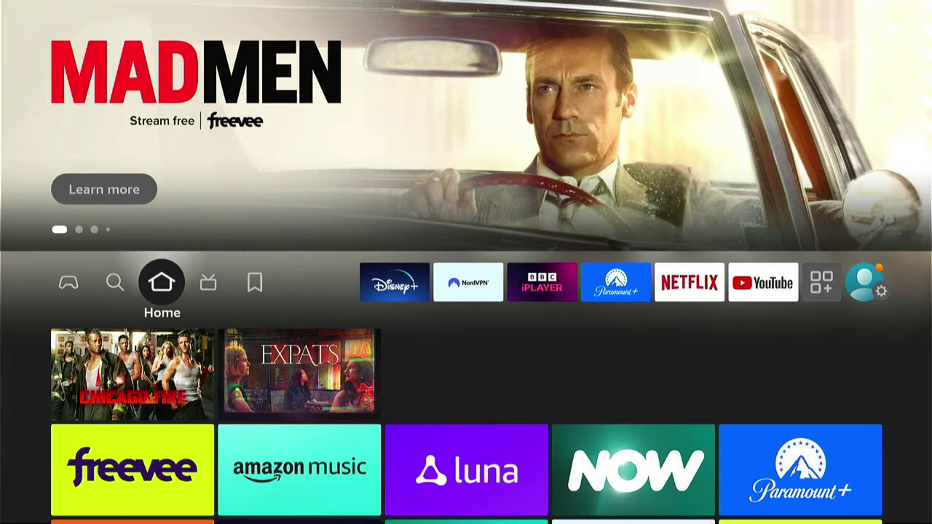
- Open Your Apps & Channels and highlight the Peacock tile
key(Right)
key(Right)
key(Right)
key(Right)
key(Right)
key(Right)
key(Right)
key(Right)
key(Right)
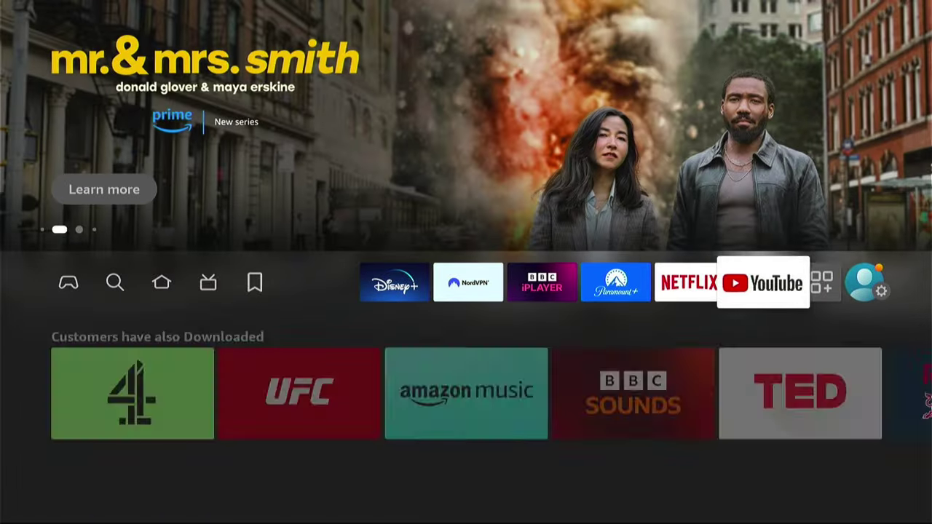
key(Down)
key(Down)
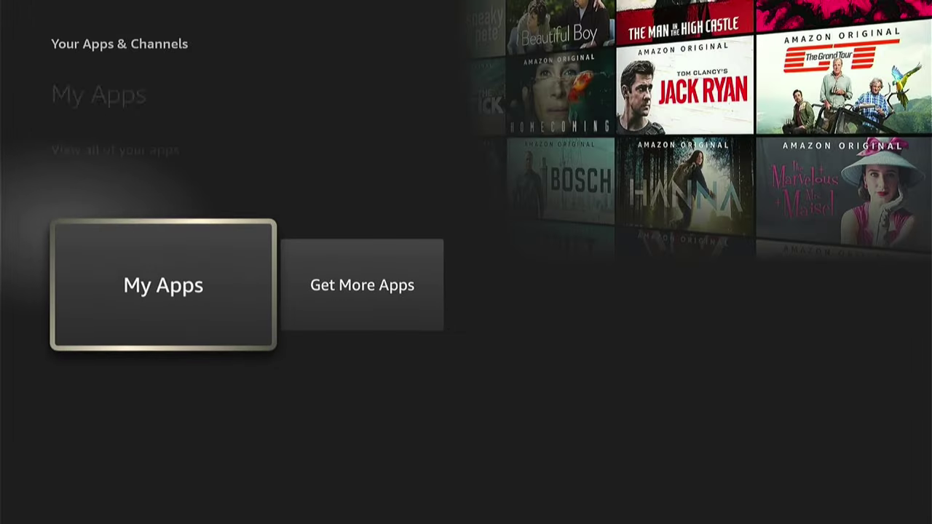
key(Return)
key(Down)
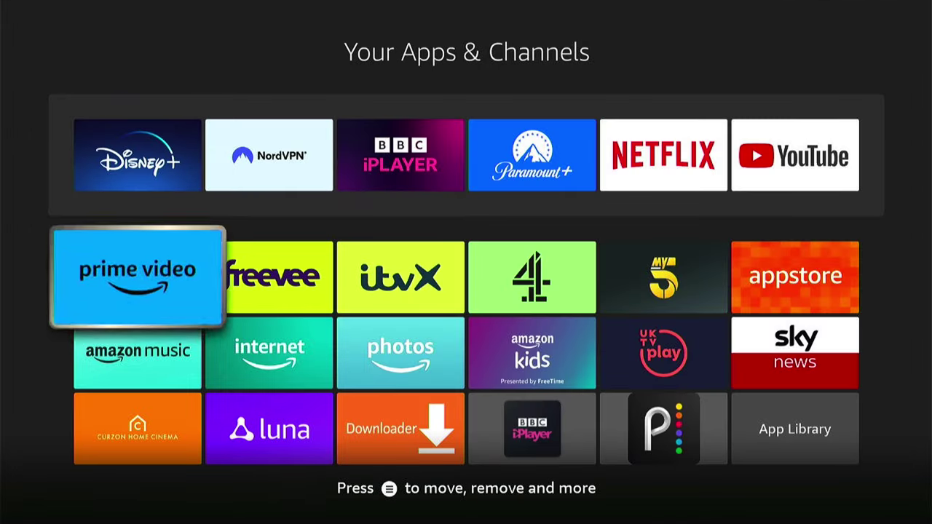
key(Down)
key(Down)
key(Right)
key(Right)
key(Right)
key(Right)
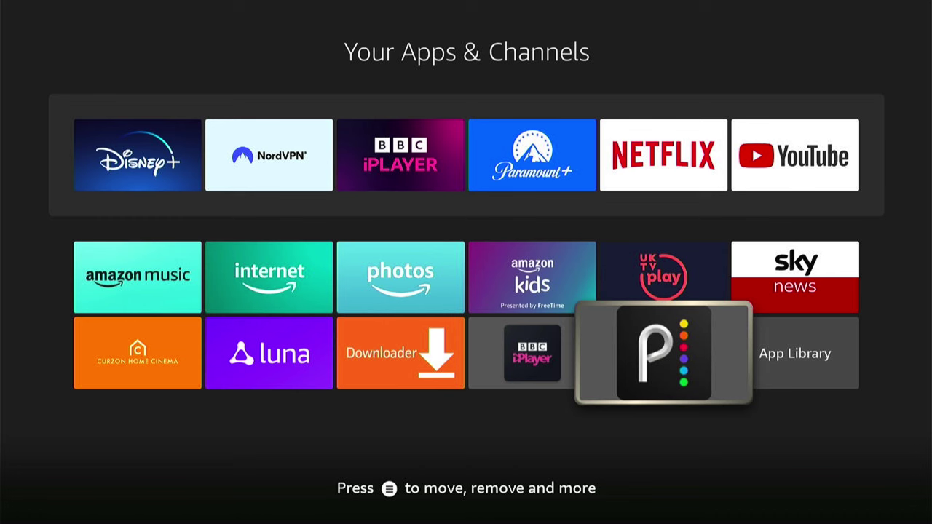
- Move Peacock into the first favourites slot, then return to Home and focus it
key(Menu)
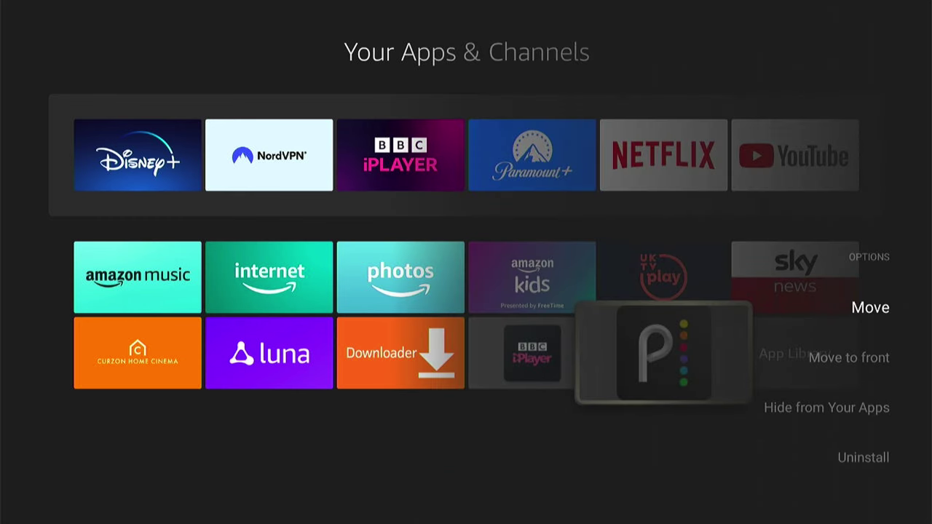
key(Return)
key(Up)
key(Up)
key(Up)
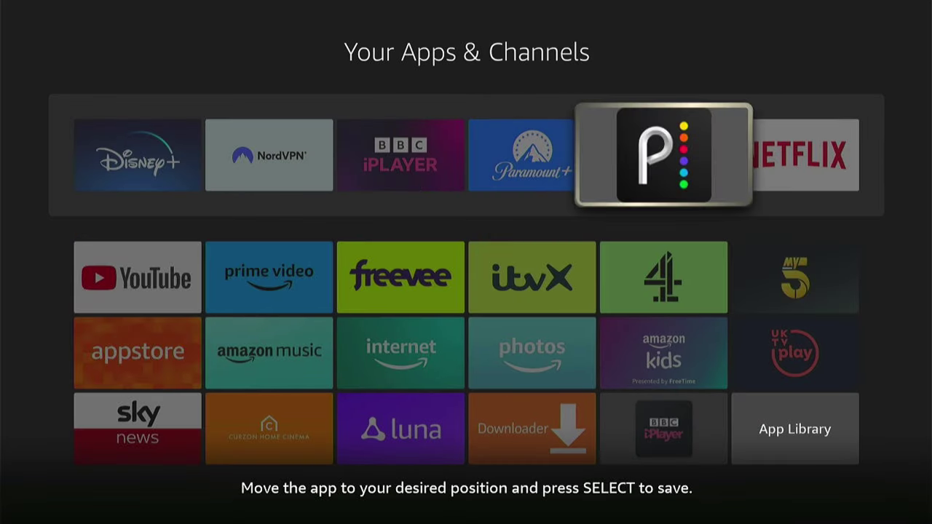
key(Left)
key(Left)
key(Left)
key(Left)
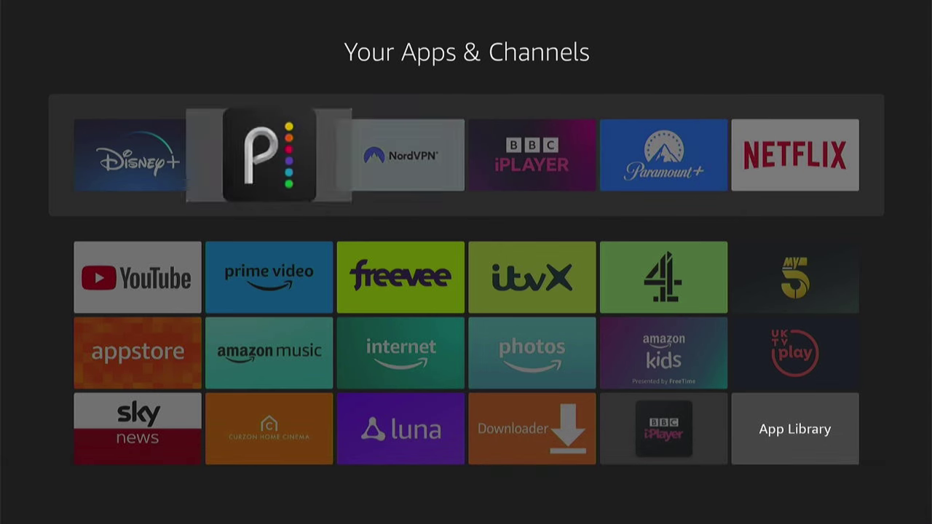
key(Return)
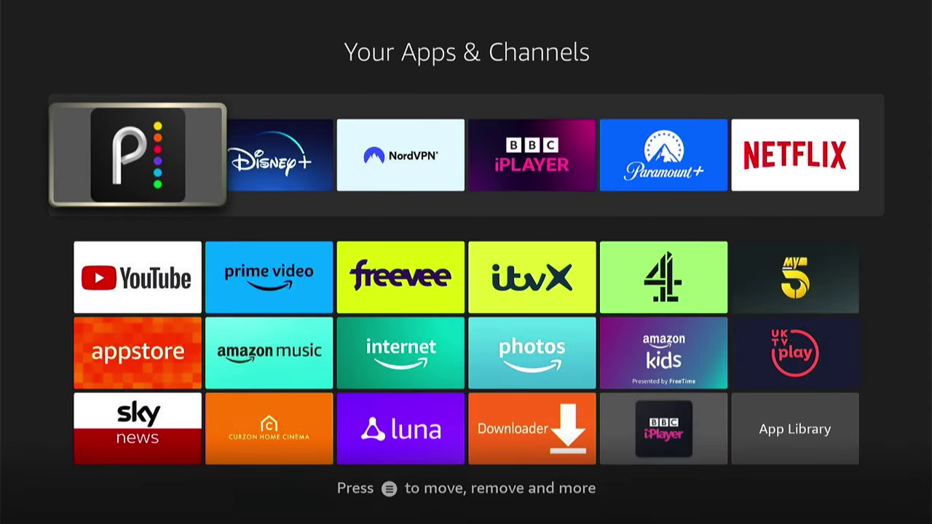
key(Escape)
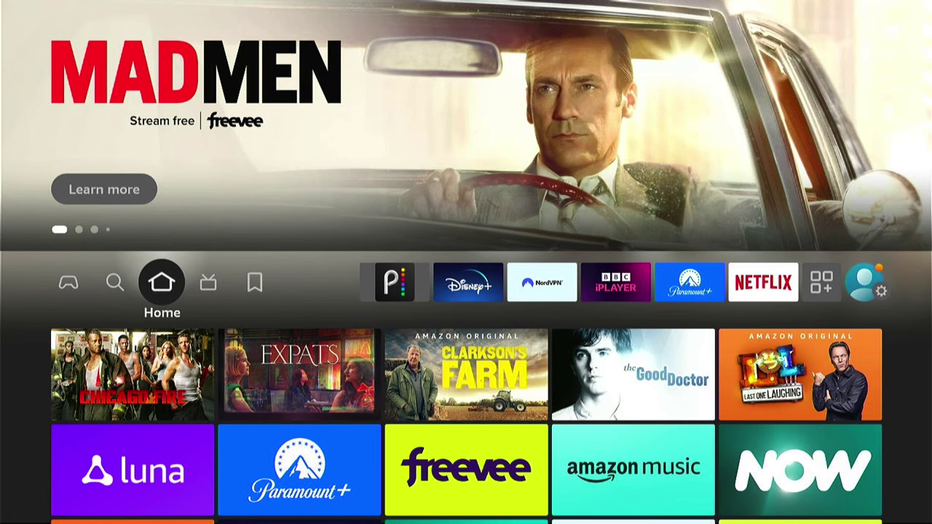
key(Right)
key(Right)
key(Right)
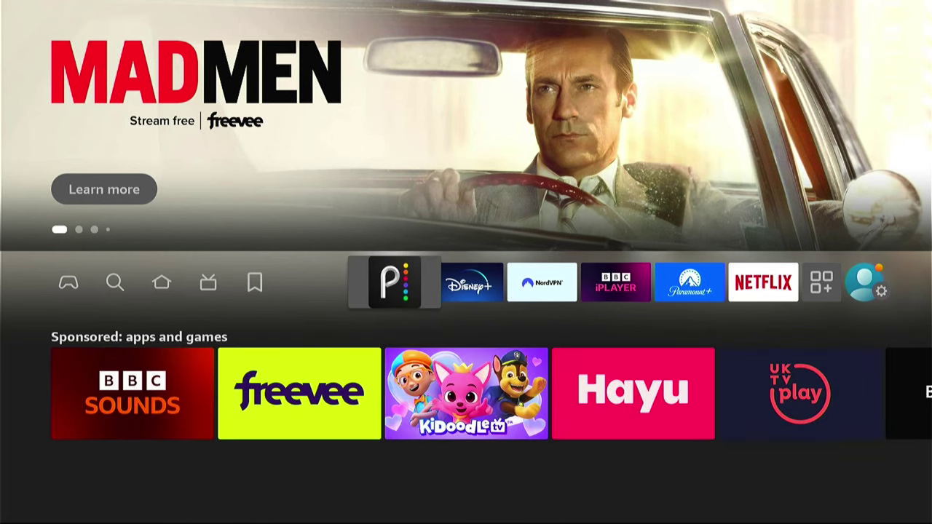
- Launch NordVPN and try connecting to the fastest United States server, then return Home
key(Right)
key(Right)
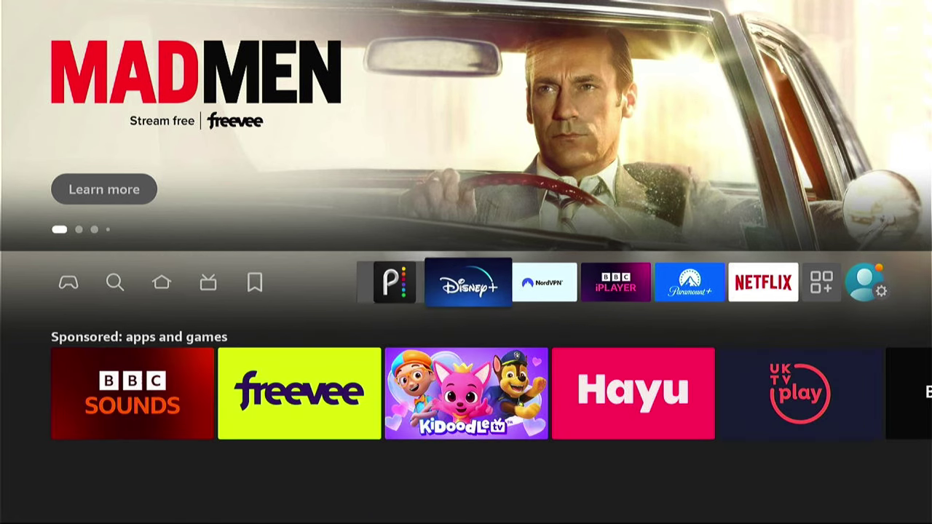
key(Return)
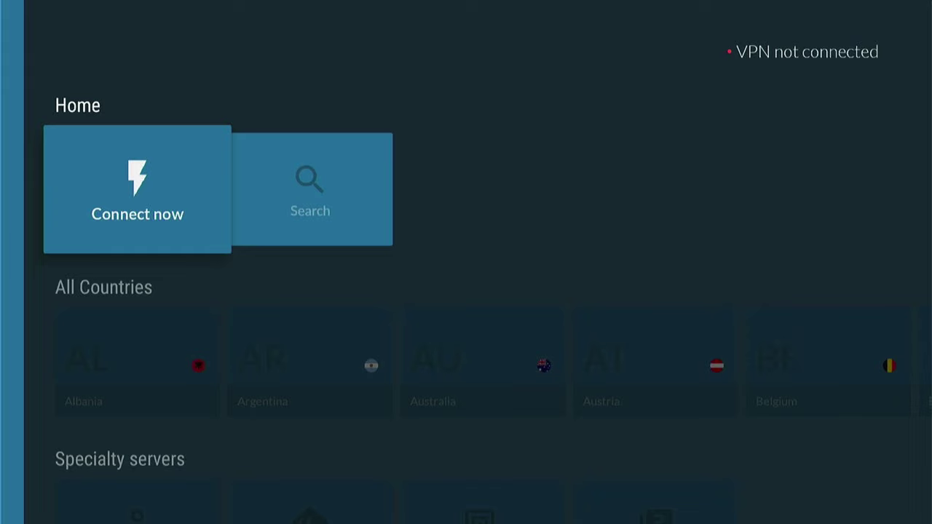
key(Right)
key(Right)
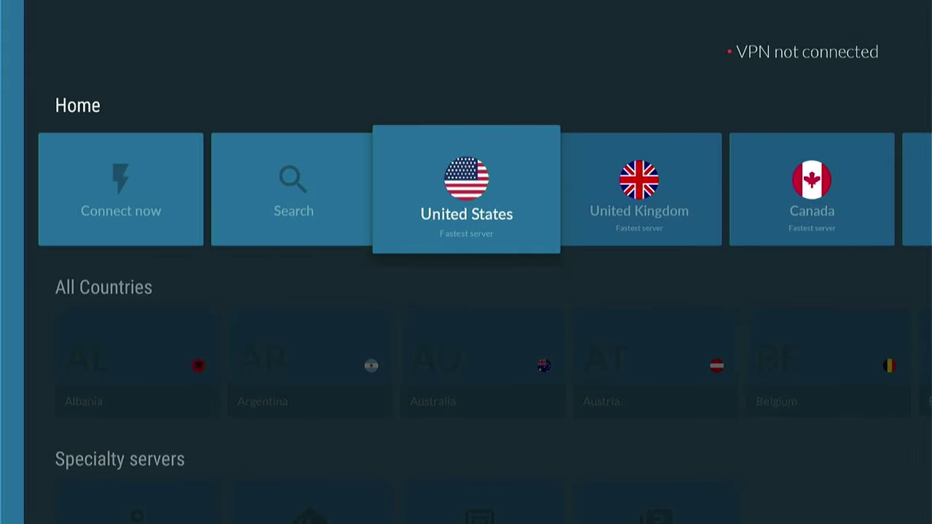
key(Return)
key(Home)
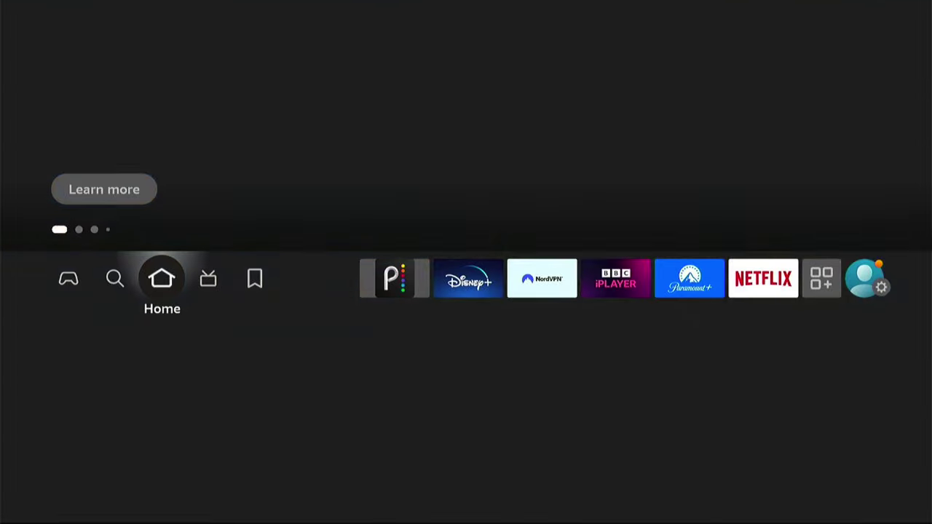
key(Right)
key(Right)
key(Right)
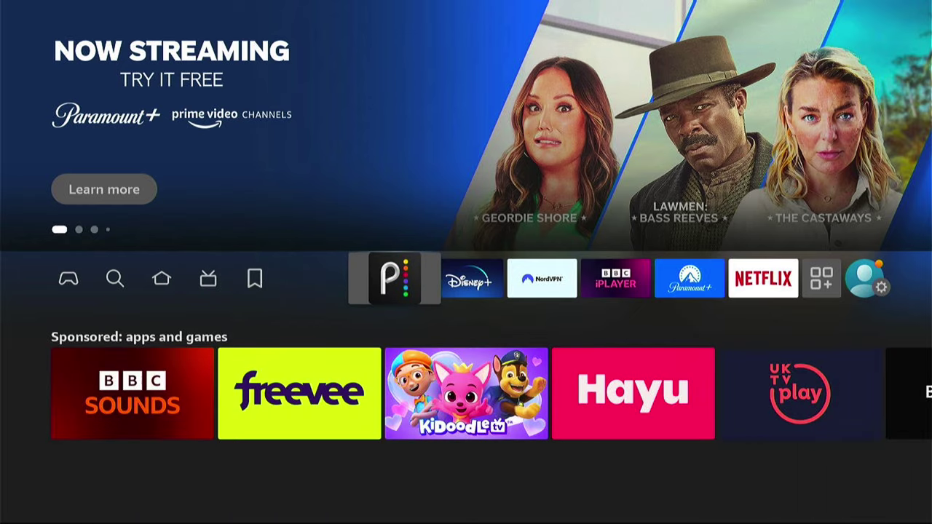
- Launch Peacock to its splash screen, then go back to the Home screen
key(Return)
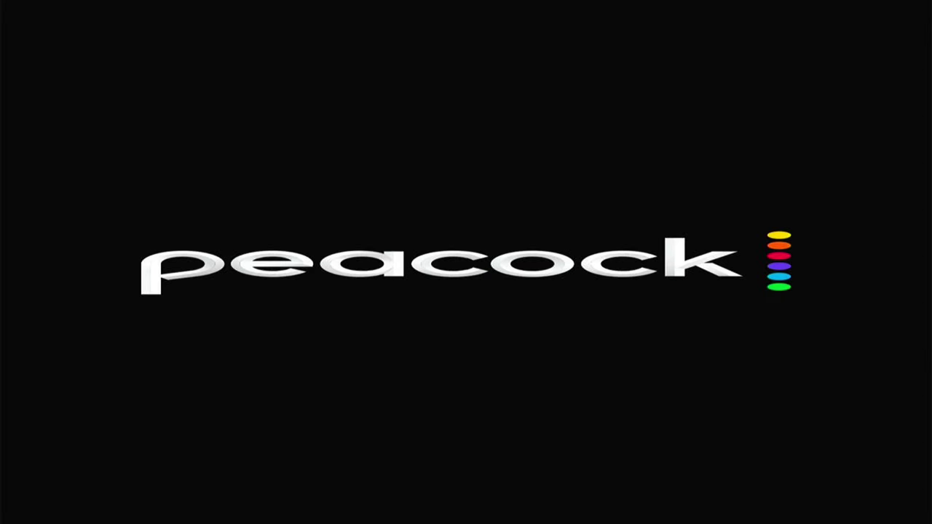
key(Home)
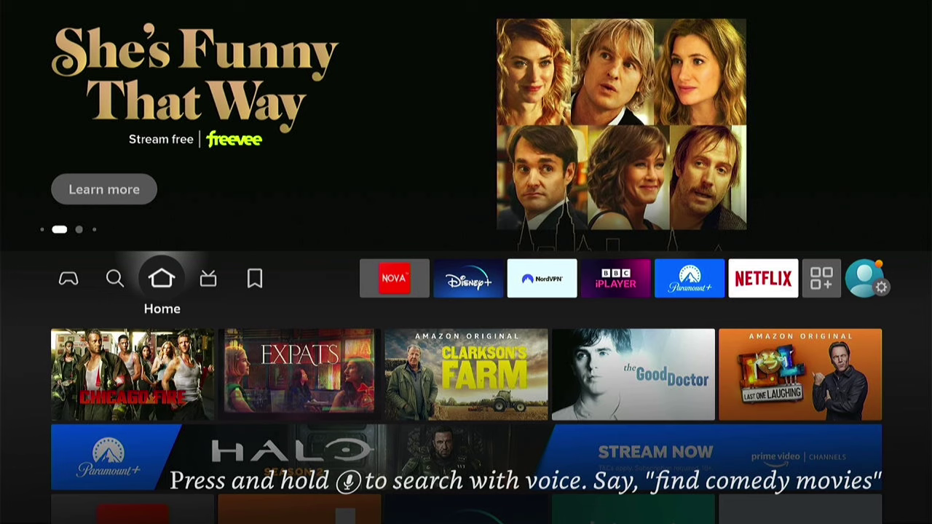
- Go past the pinned apps and open the full installed-apps list
key(Right)
key(Right)
key(Right)
key(Right)
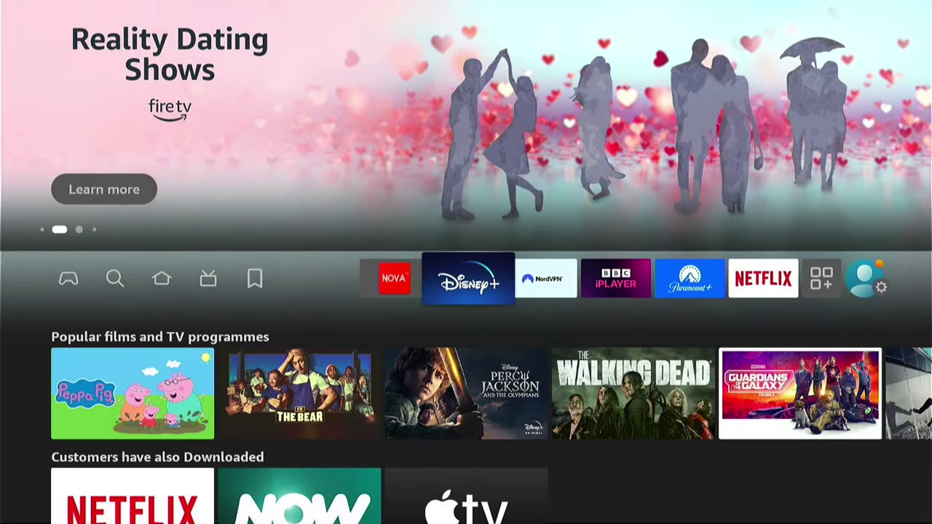
key(Left)
key(Right)
key(Right)
key(Right)
key(Right)
key(Right)
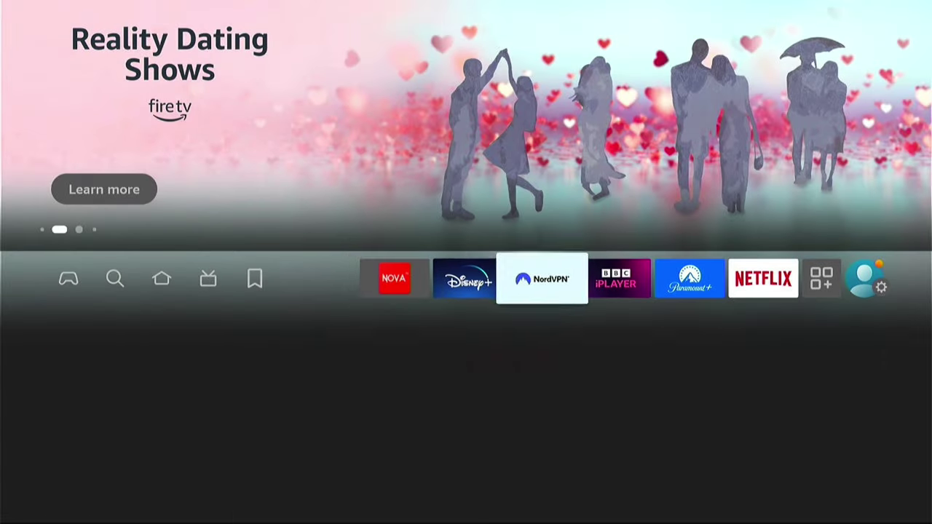
key(Right)
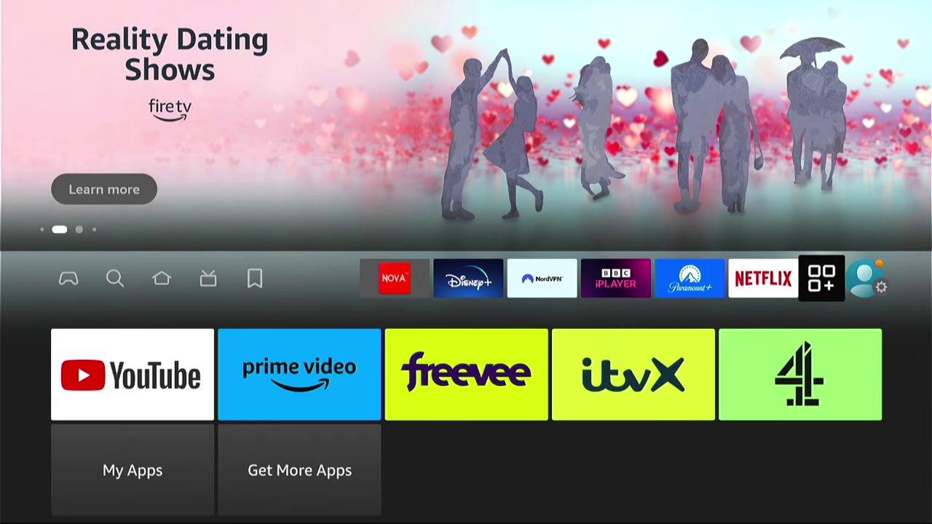
key(Down)
key(Down)
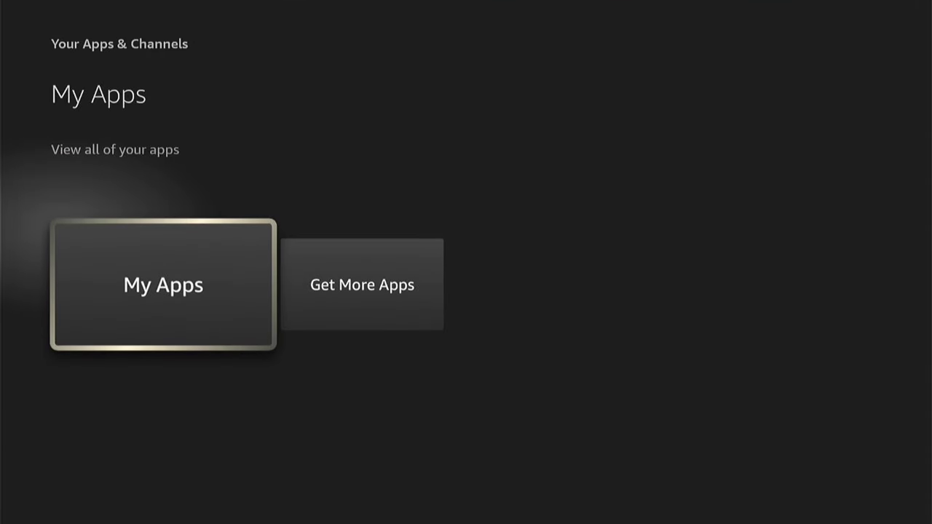
key(Return)
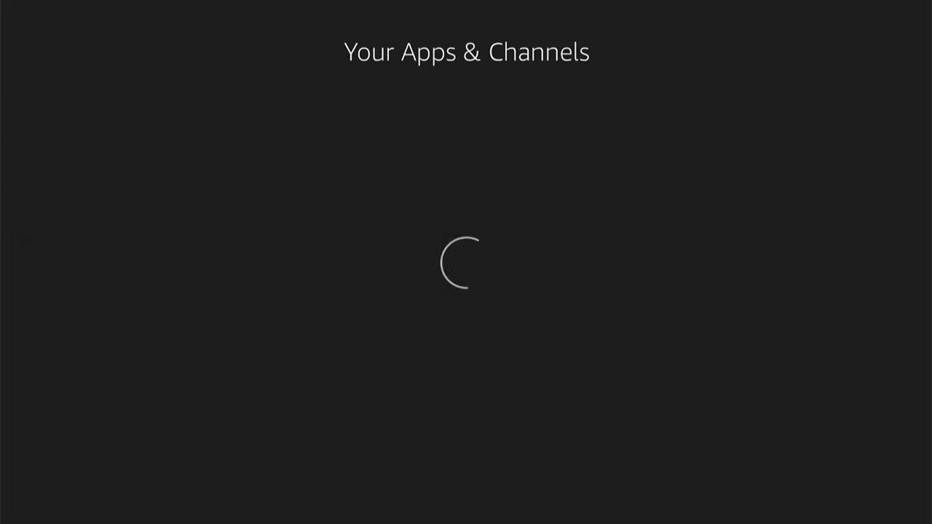
key(Down)
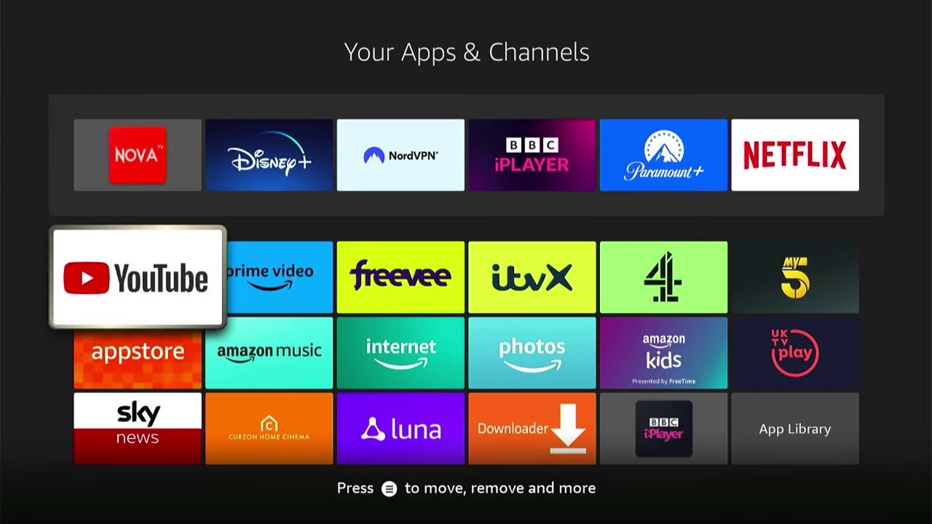
- Uninstall NOVA from its options menu and approve the system uninstall prompt
key(Down)
key(Down)
key(Up)
key(Up)
key(Up)
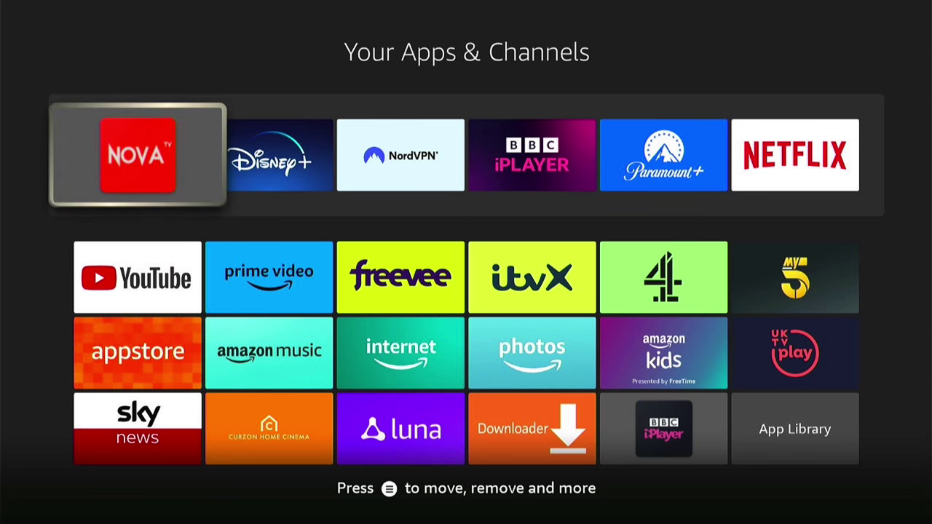
key(Menu)
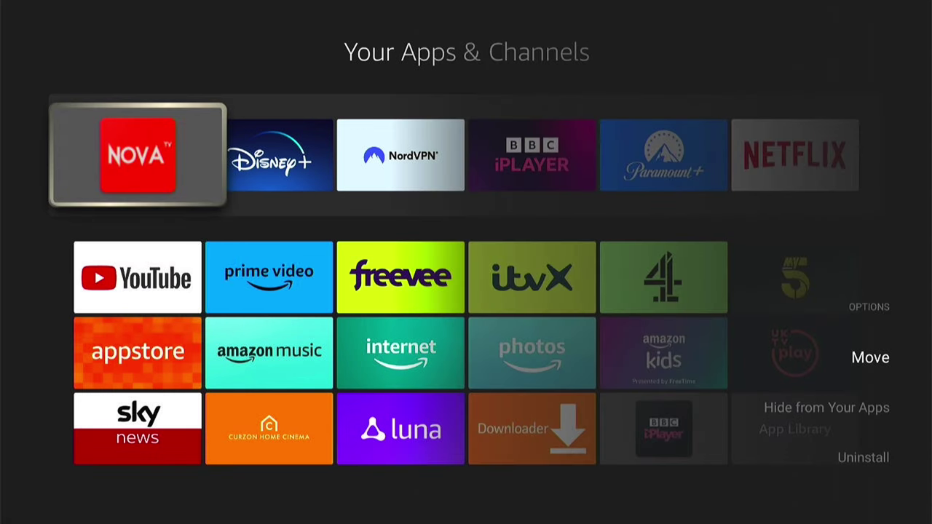
key(Down)
key(Down)
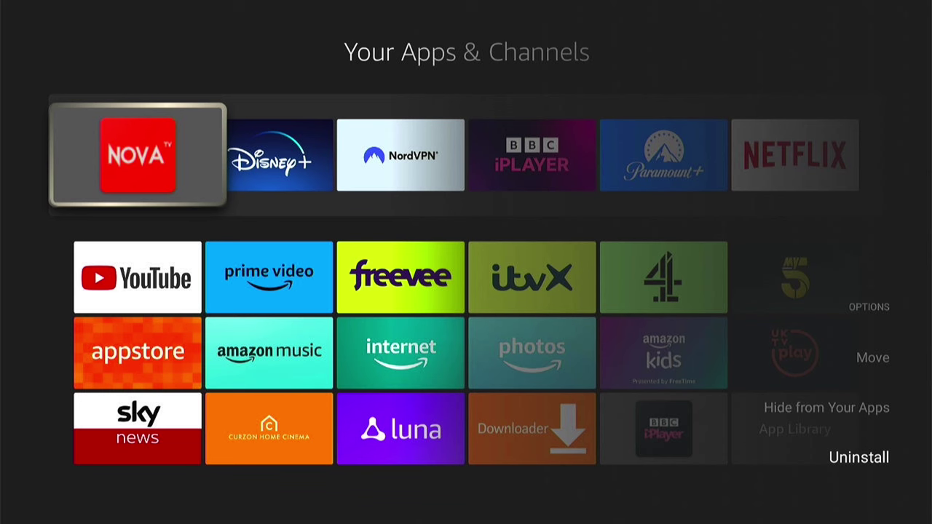
key(Return)
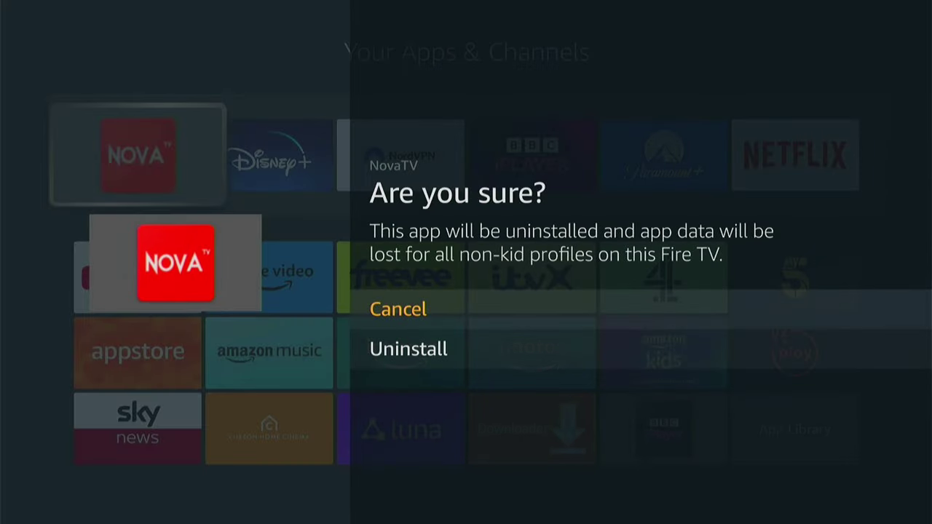
key(Down)
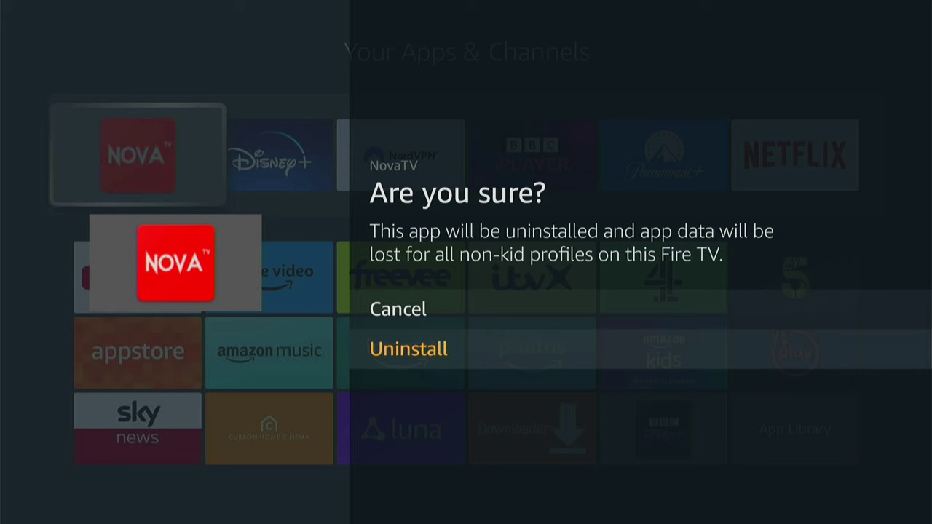
key(Return)
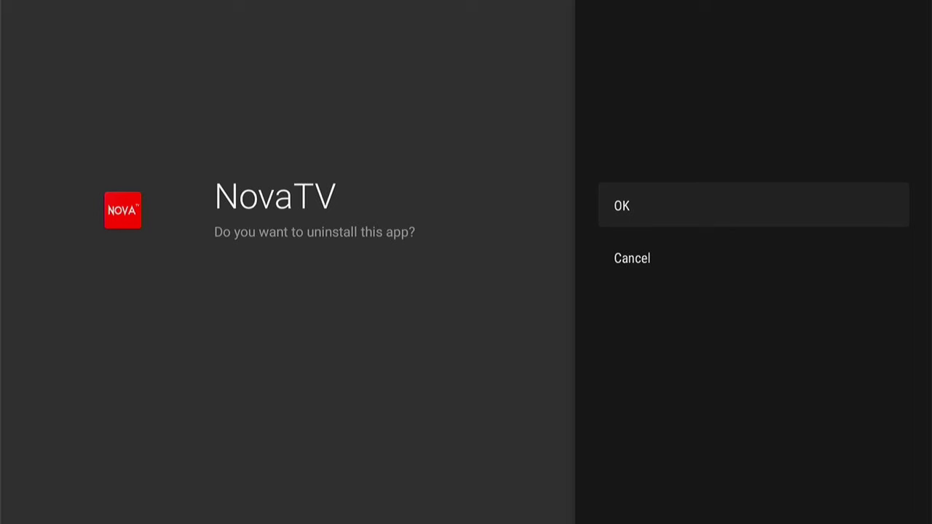
key(Return)
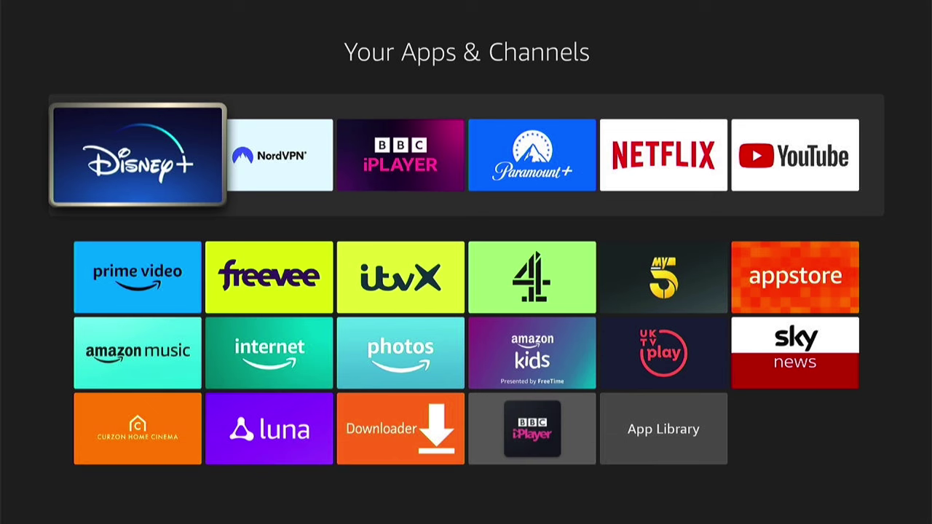
- Return Home, step over to My Stuff and back, then focus the first app tile
key(Escape)
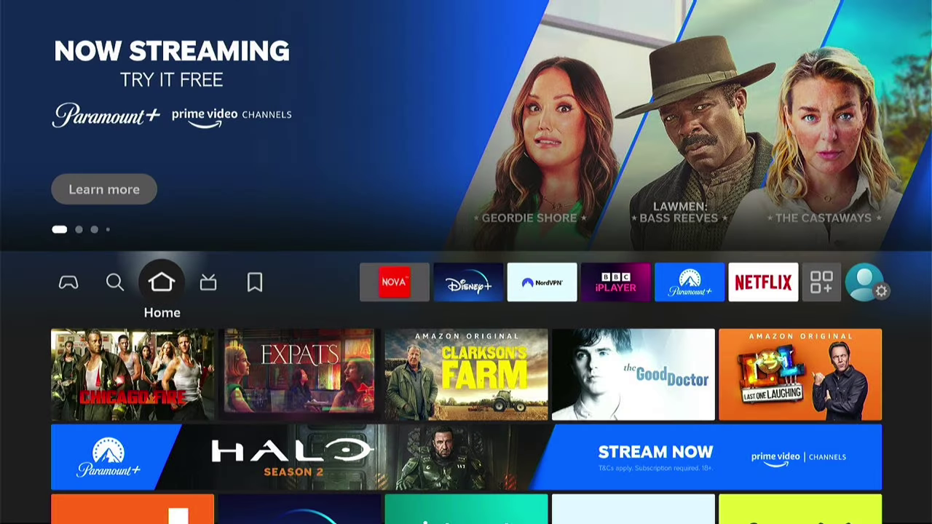
key(Right)
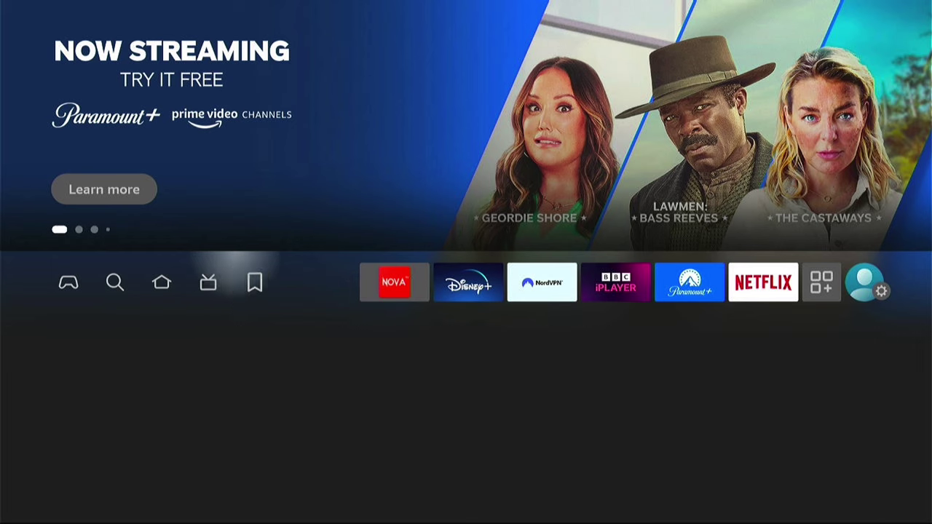
key(Right)
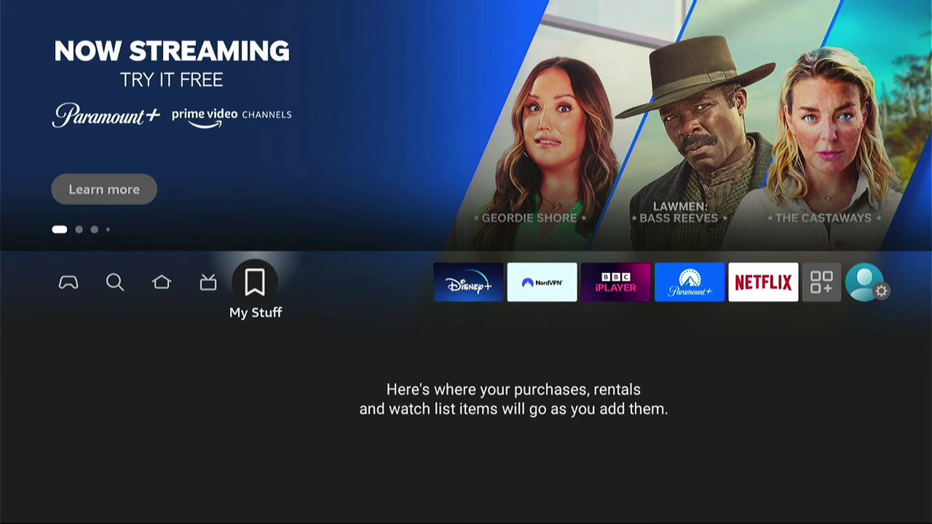
key(Left)
key(Left)
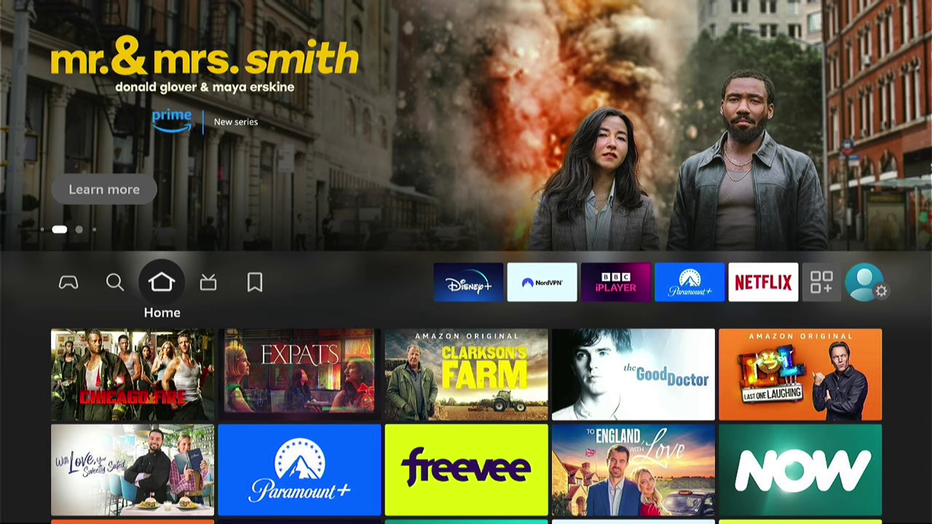
key(Right)
key(Right)
key(Right)
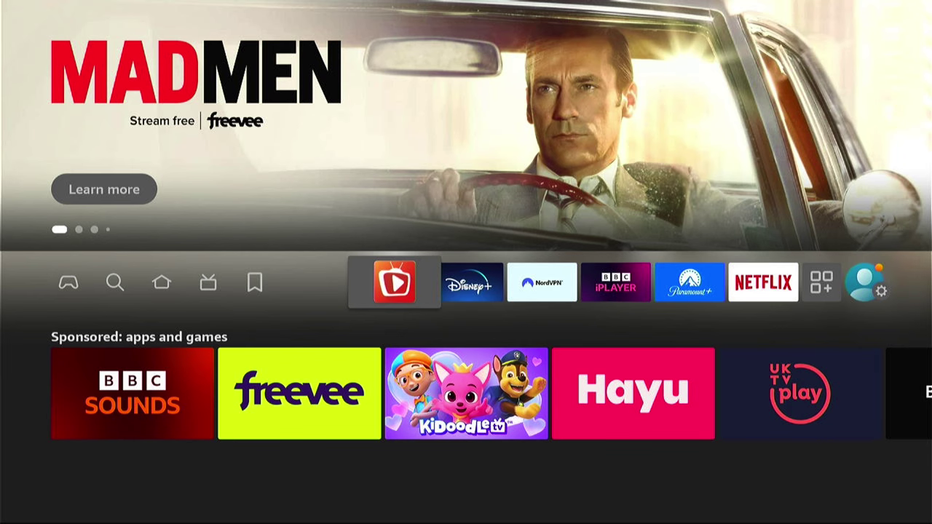